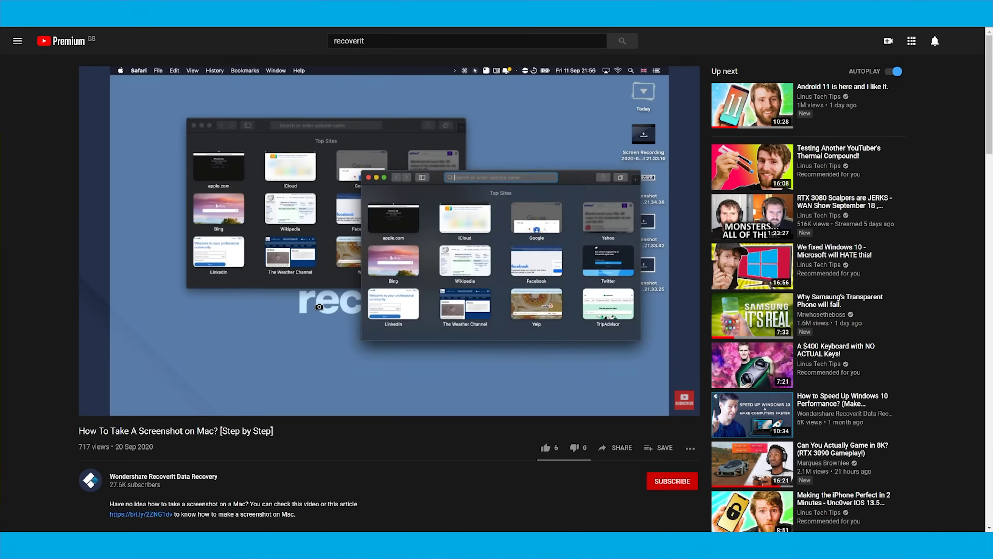
Like the video, subscribe to the Wondershare Recoverit Data Recovery channel, and view its notification options
click(548, 454)
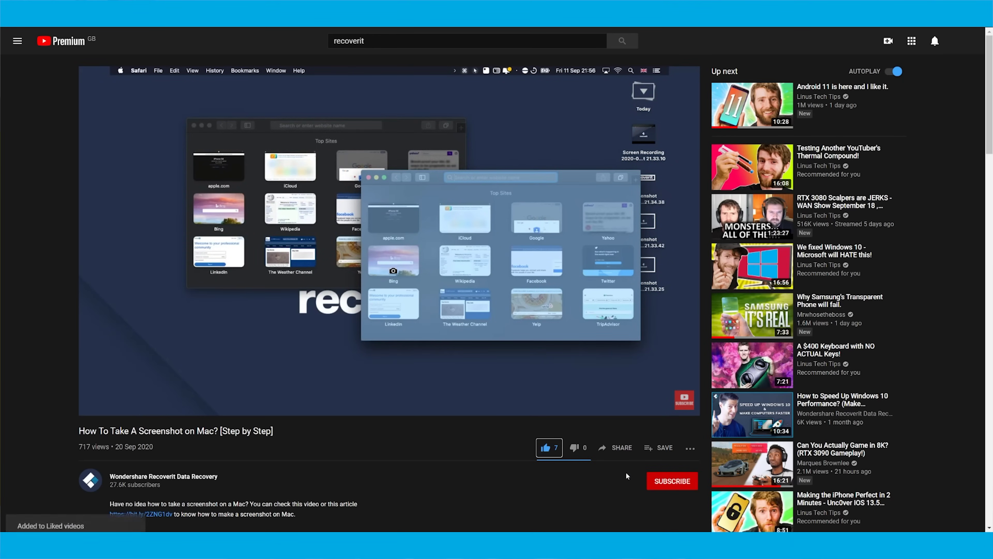
click(651, 482)
click(690, 480)
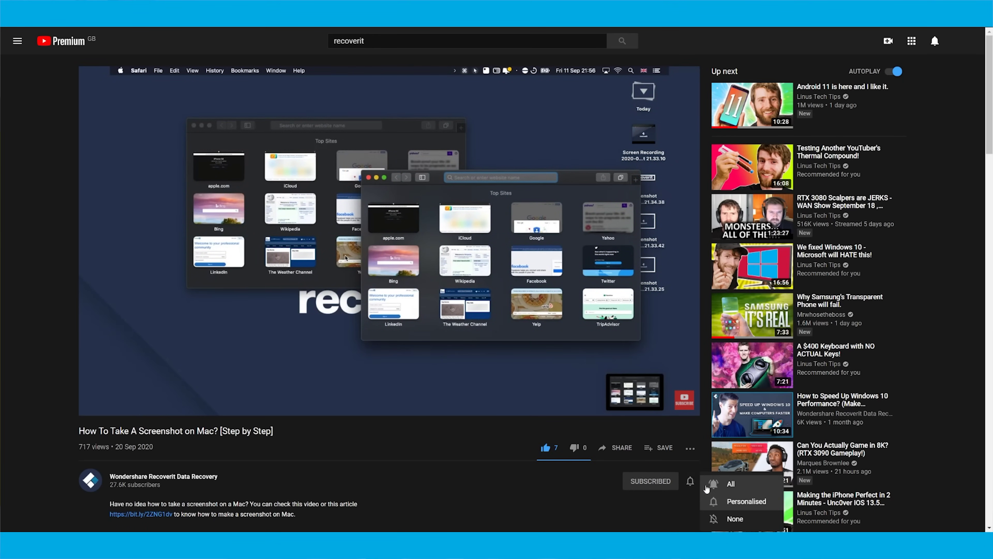
scroll(469, 461, down, 4)
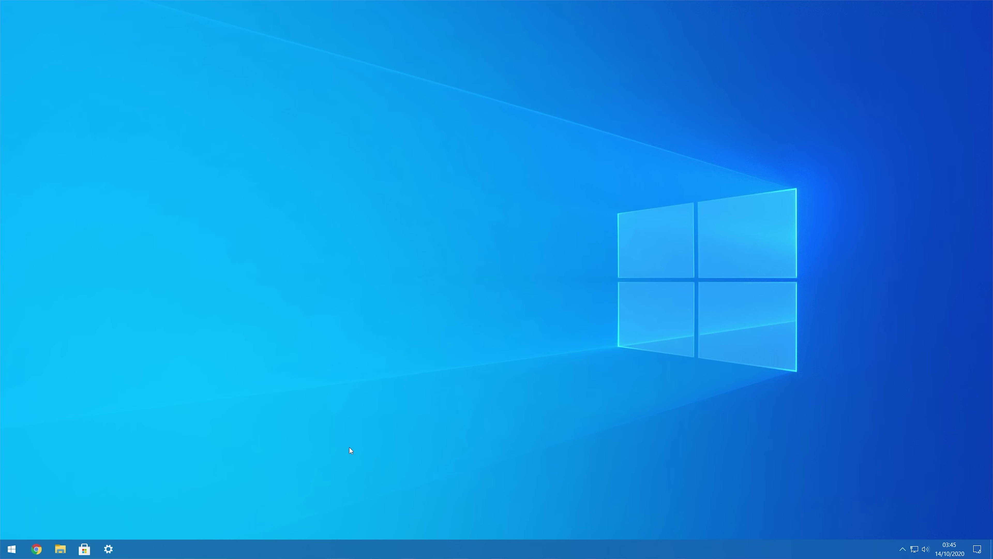
Open the Windows Services list with services.msc from the Run box
click(350, 446)
key(super+r)
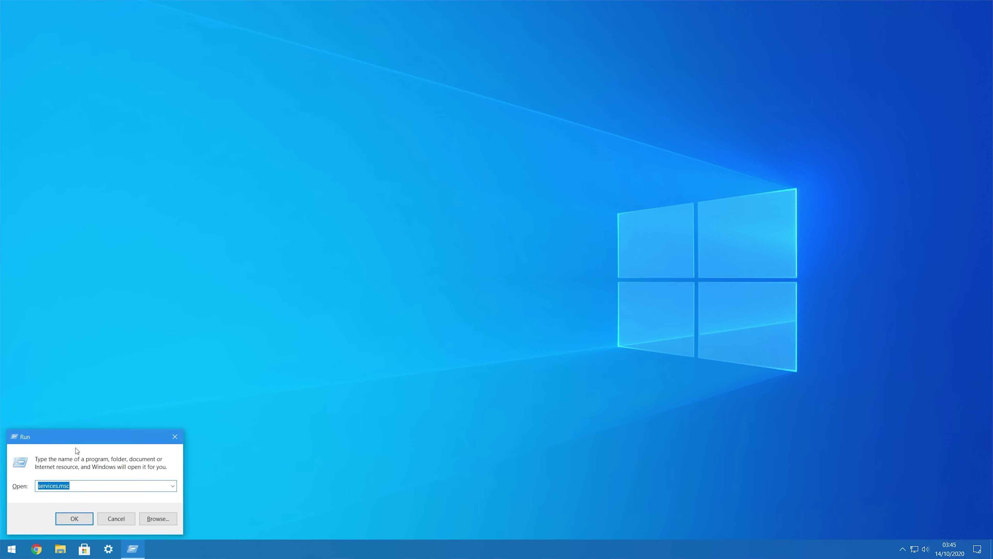
click(82, 520)
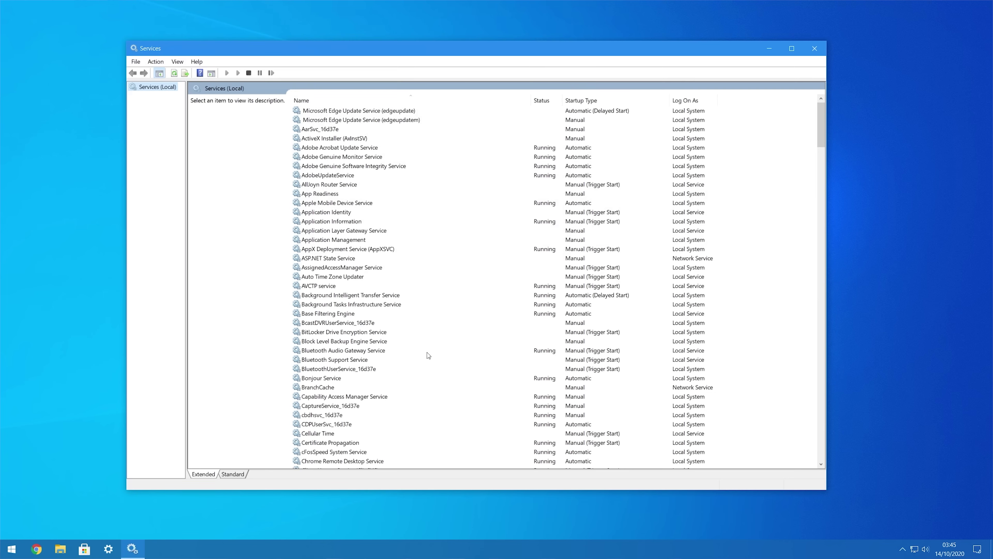
drag(823, 145, 793, 426)
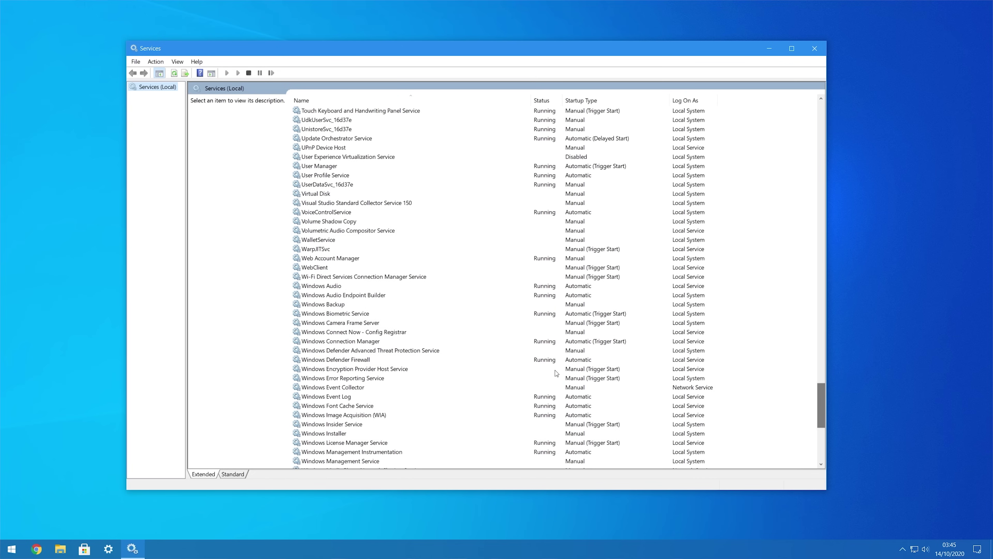
Find the Windows Audio service and open its properties
click(328, 280)
click(329, 287)
click(337, 296)
click(341, 288)
click(342, 293)
click(341, 289)
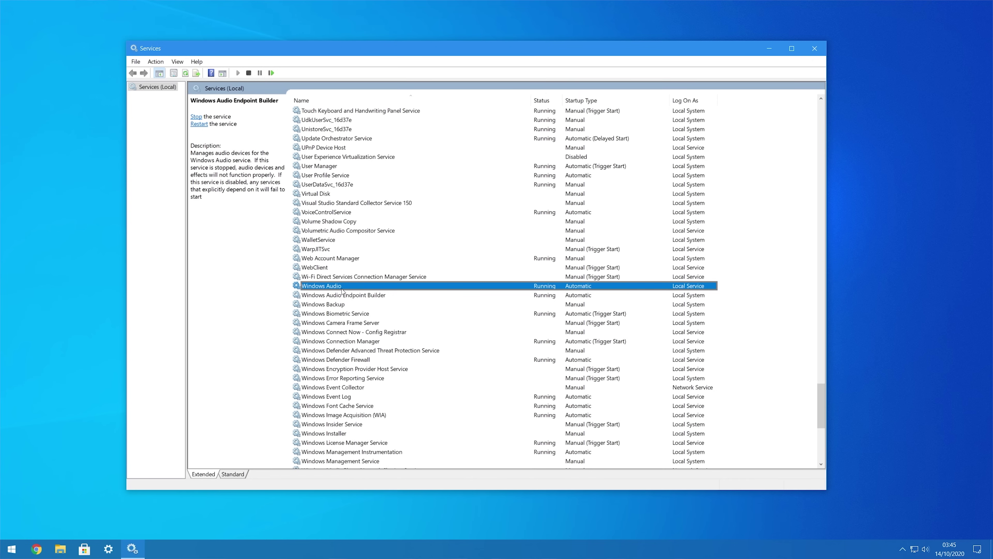
double_click(334, 288)
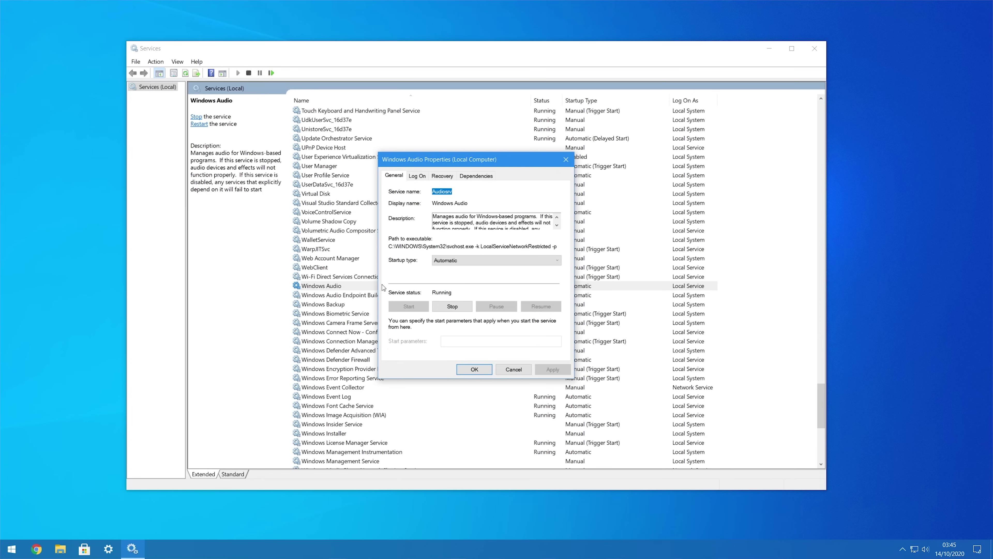
Keep Windows Audio's startup type at Automatic, confirm with OK, and close Services
click(465, 264)
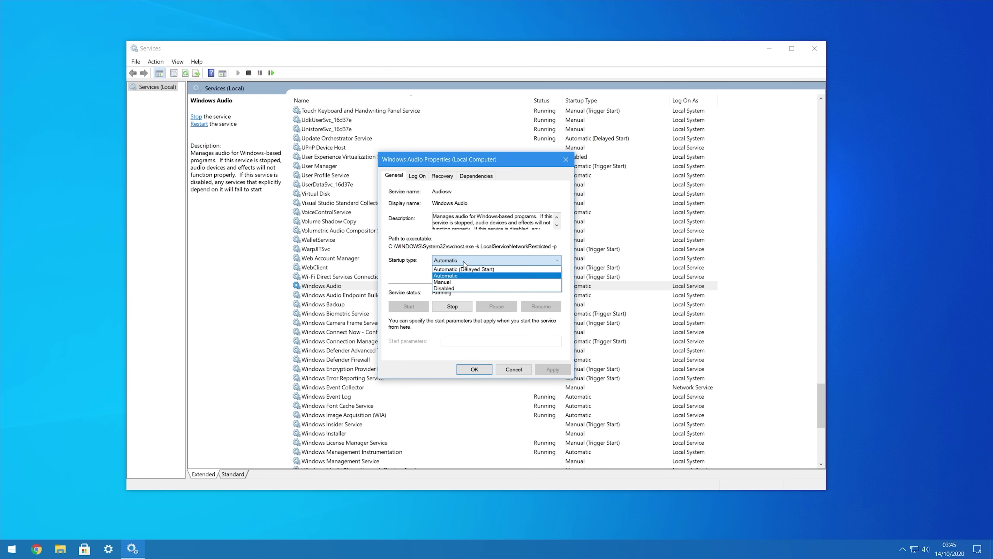
click(453, 278)
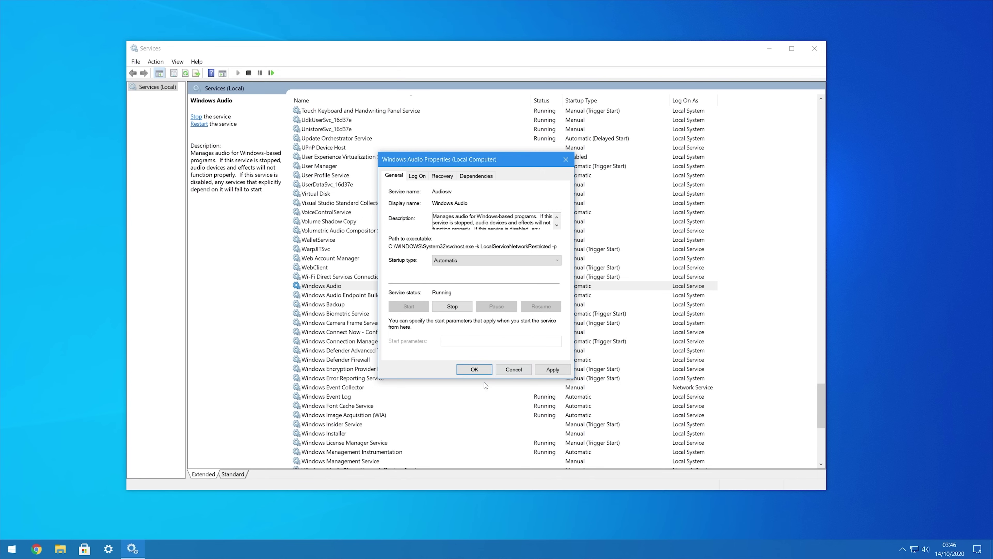
click(475, 368)
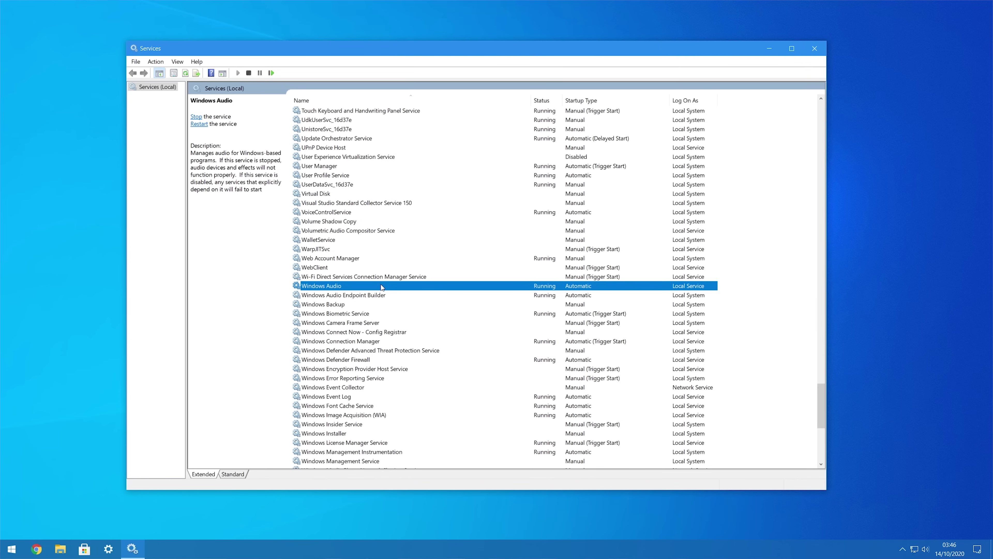
click(818, 49)
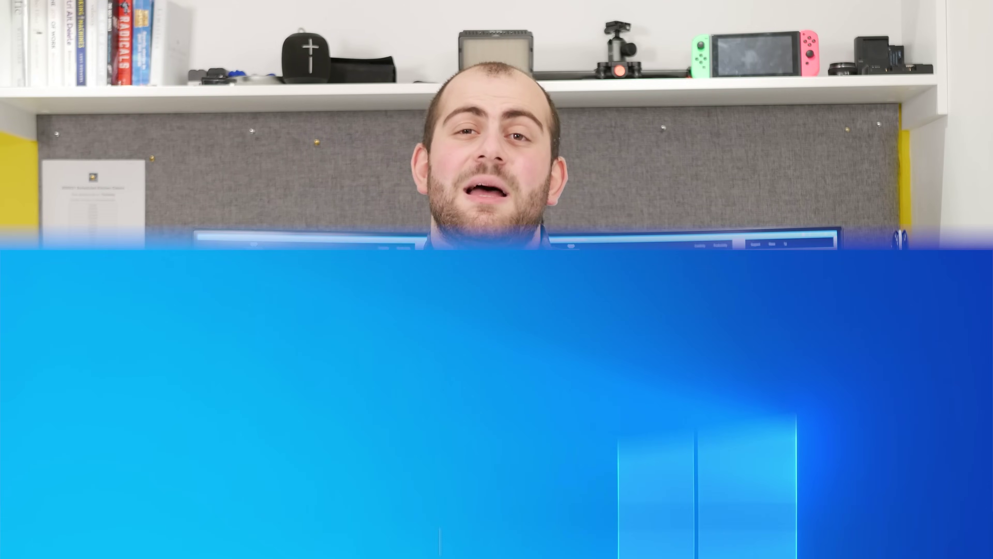
key(super+x)
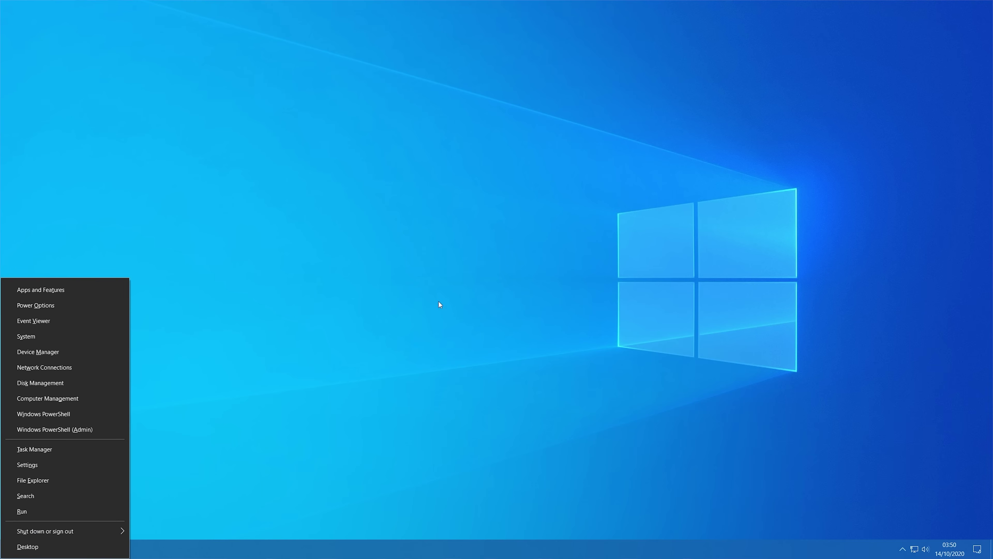
Under Sound, video and game controllers, search automatically for an updated Rode Podcaster driver
click(63, 350)
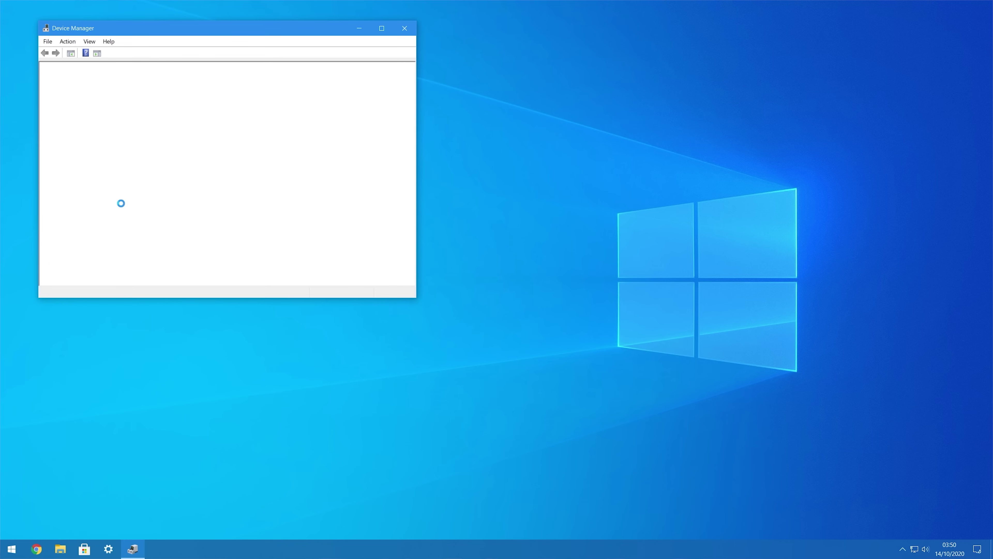
drag(129, 31, 285, 80)
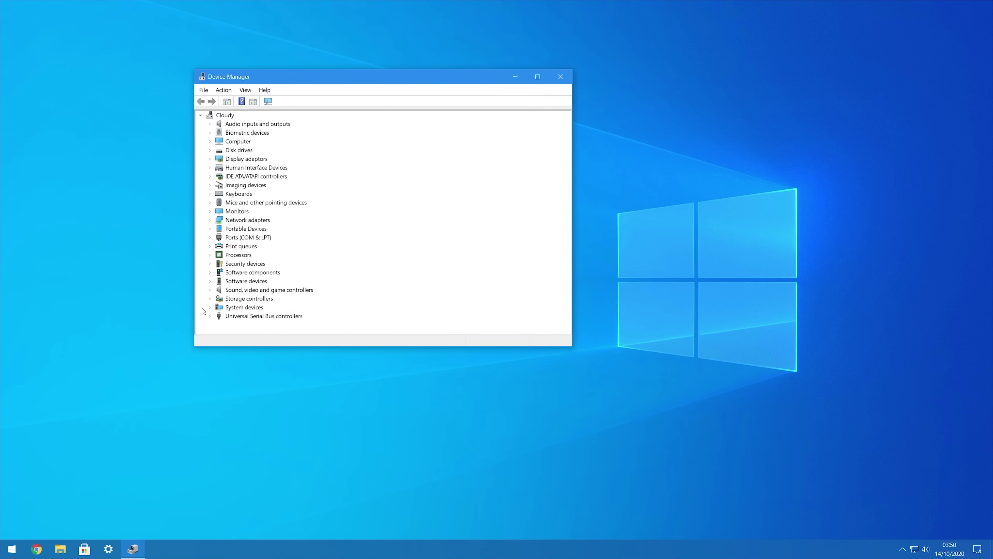
click(210, 290)
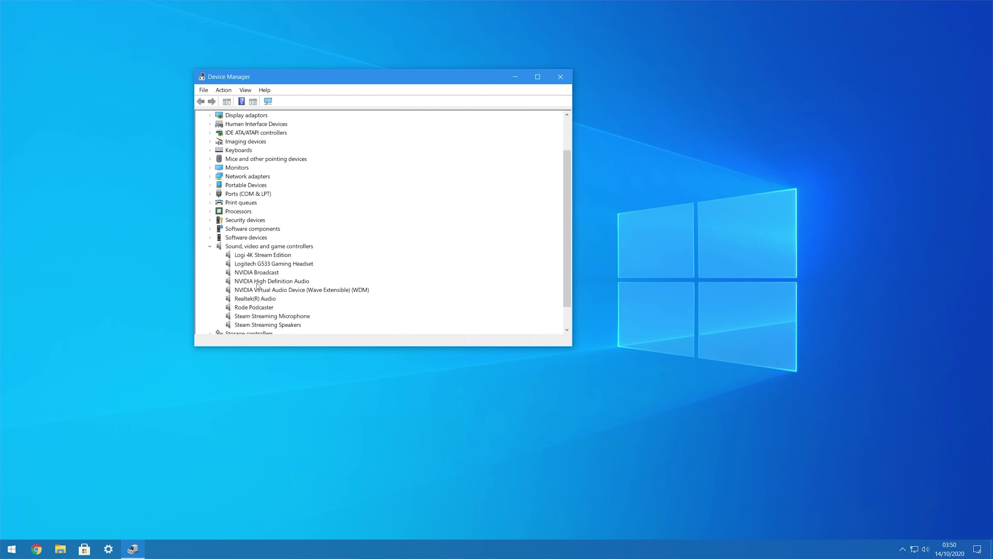
scroll(257, 285, down, 1)
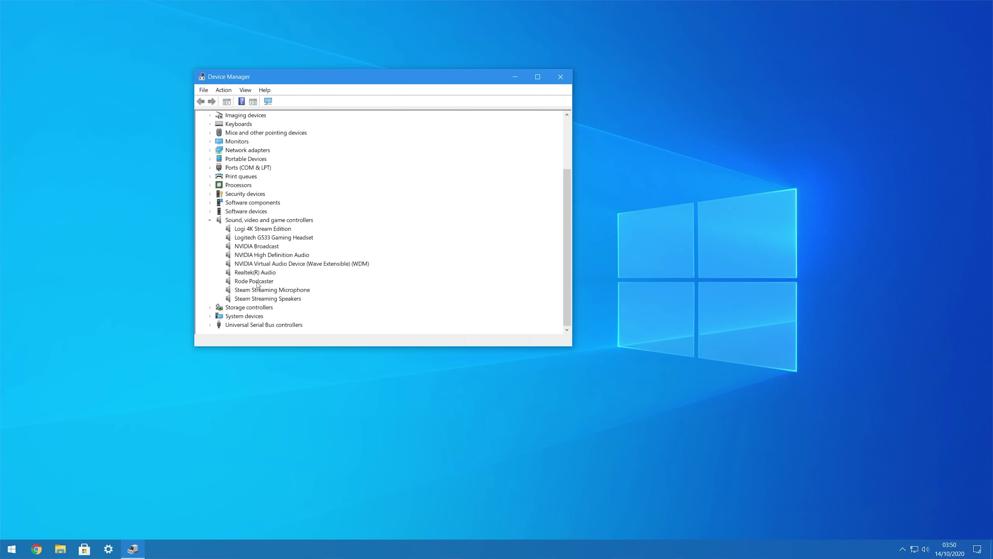
right_click(260, 282)
click(279, 290)
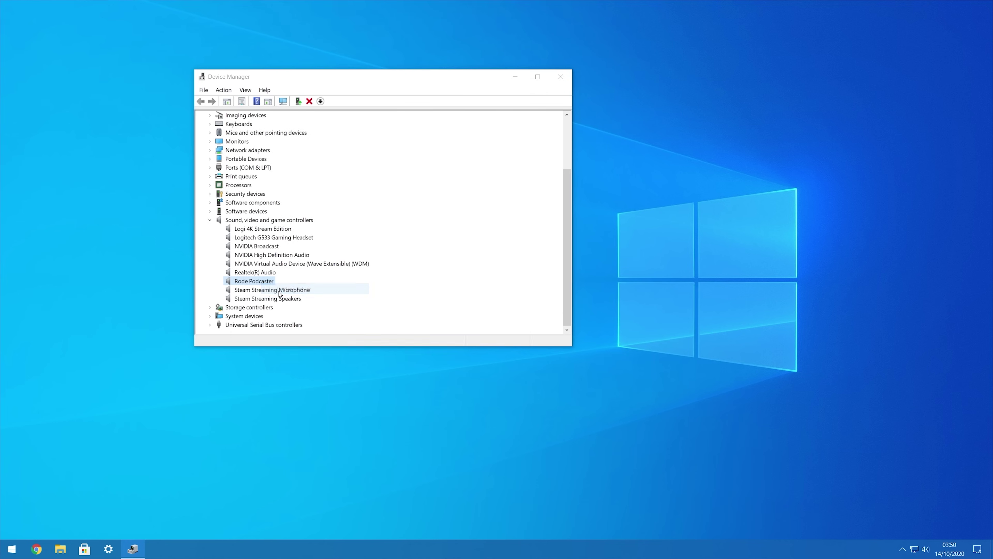
click(300, 193)
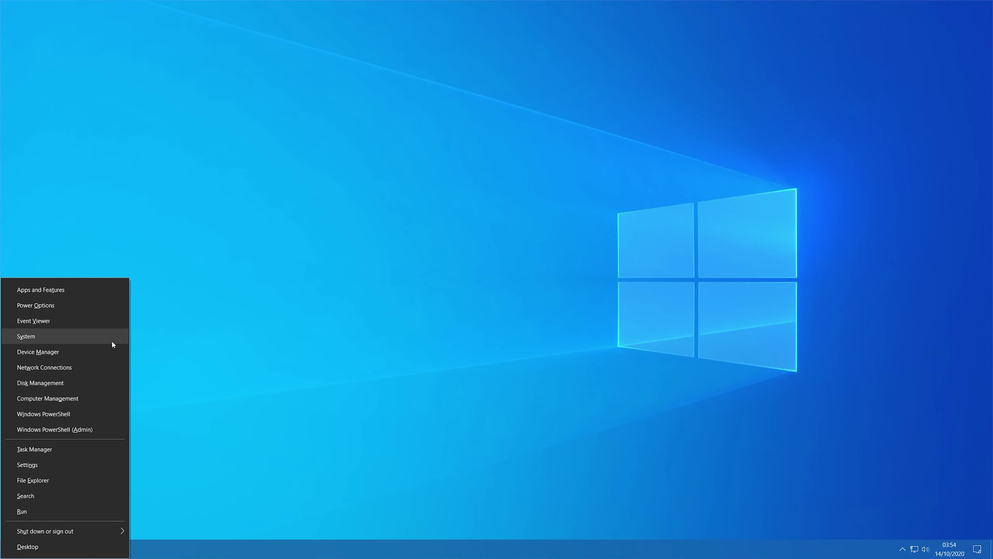
Uninstall the Rode Podcaster device under Sound, video and game controllers and confirm the removal
click(106, 348)
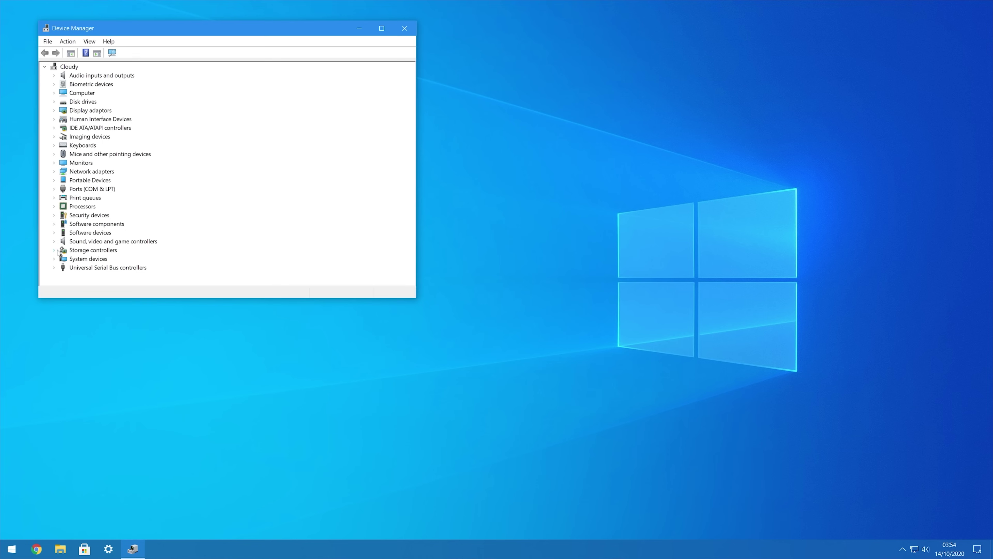
click(55, 241)
right_click(94, 261)
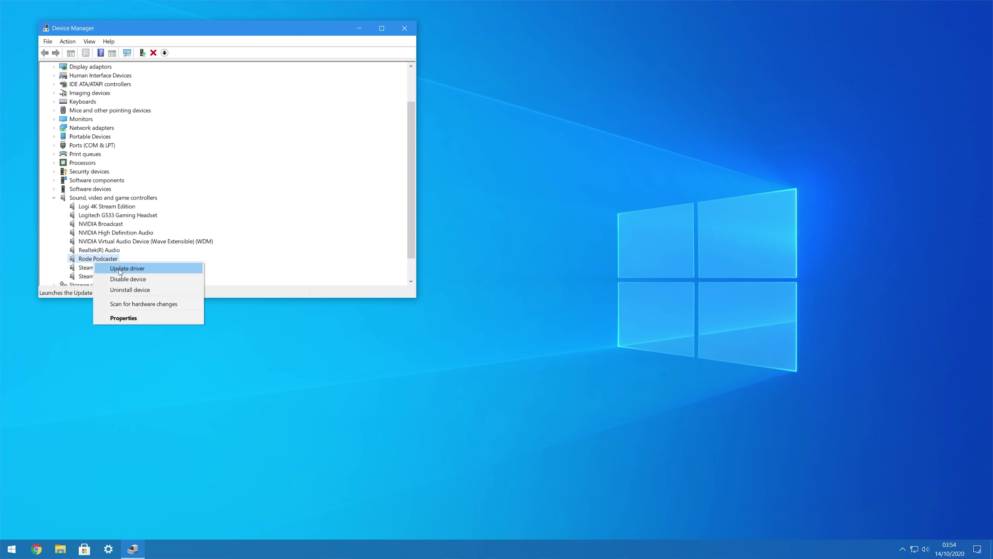
click(150, 286)
click(499, 315)
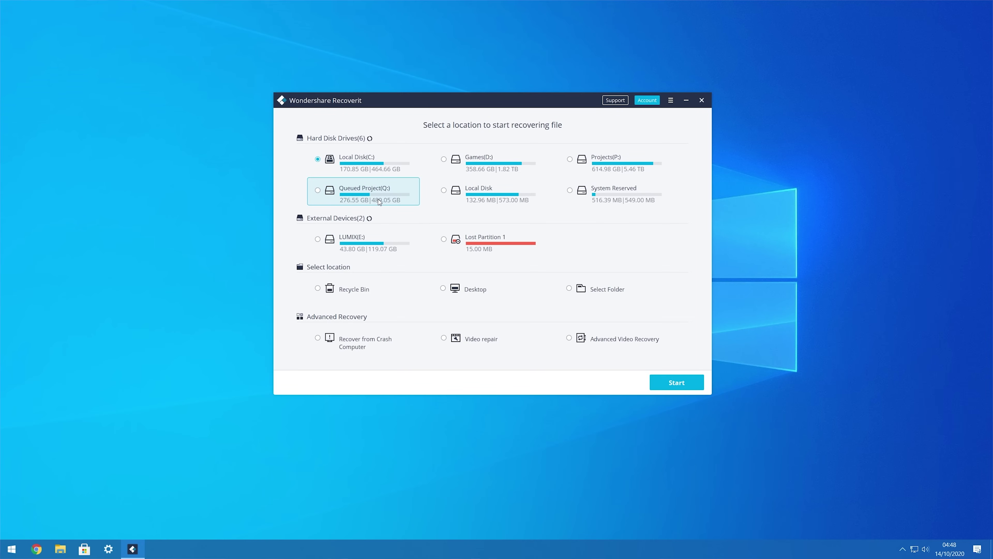
Start the Recoverit scan of Local Disk (C:)
click(667, 388)
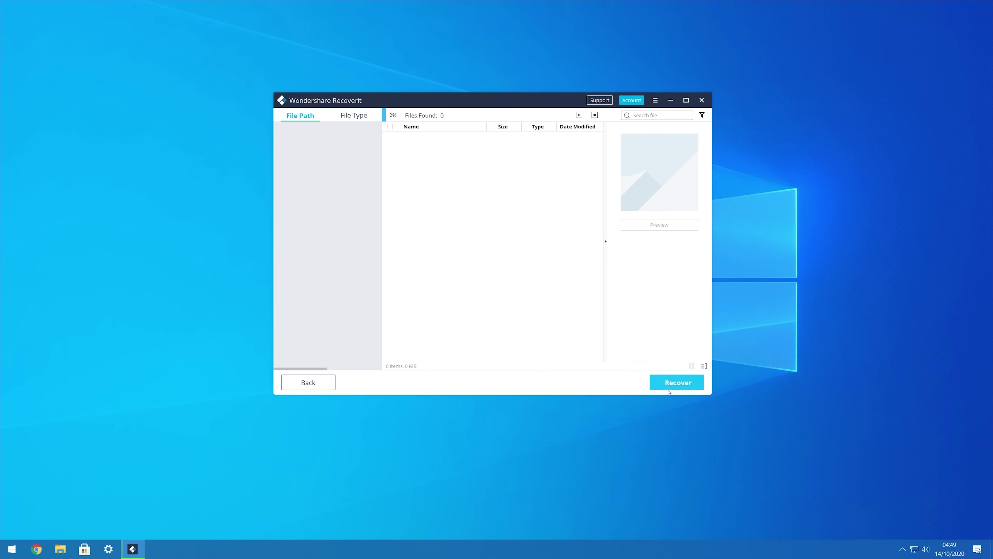